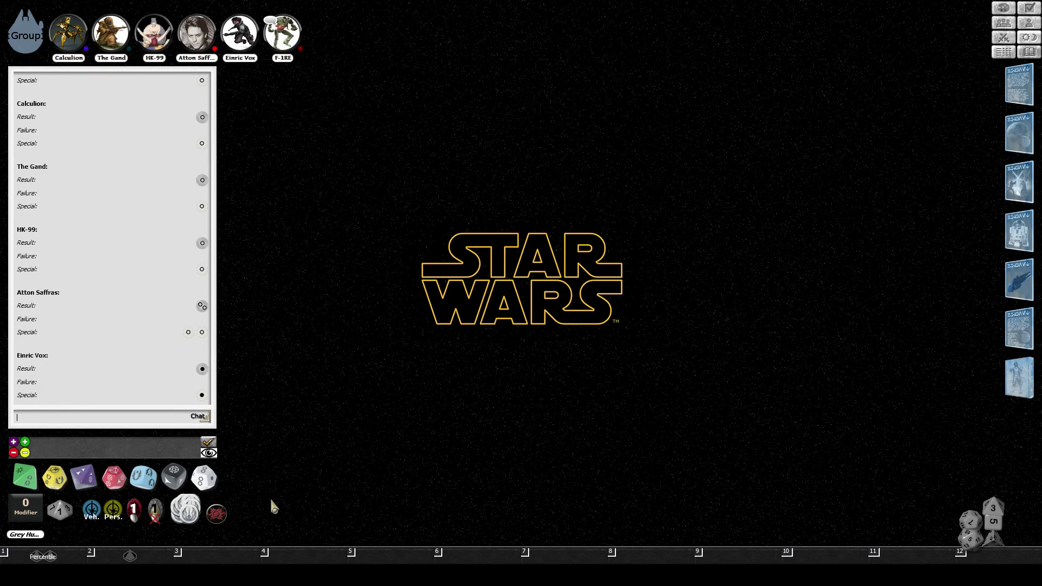
scroll(53, 204, "up", 2)
scroll(53, 203, "up", 2)
scroll(53, 199, "down", 4)
Roll percentile dice for Grey Hunter and post the summed total of 2 to chat.
left_click(41, 561)
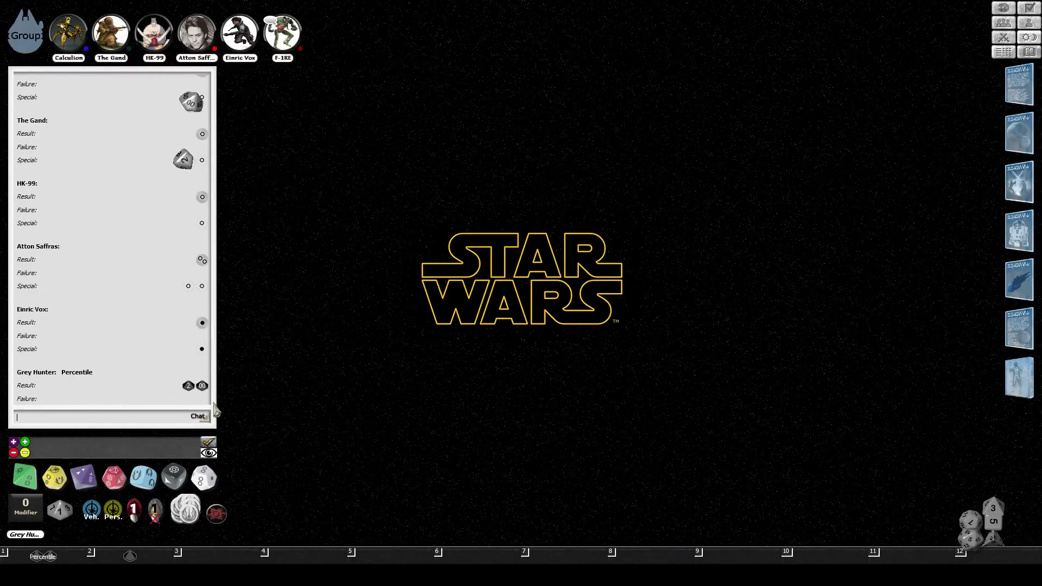
right_click(185, 389)
left_click(229, 390)
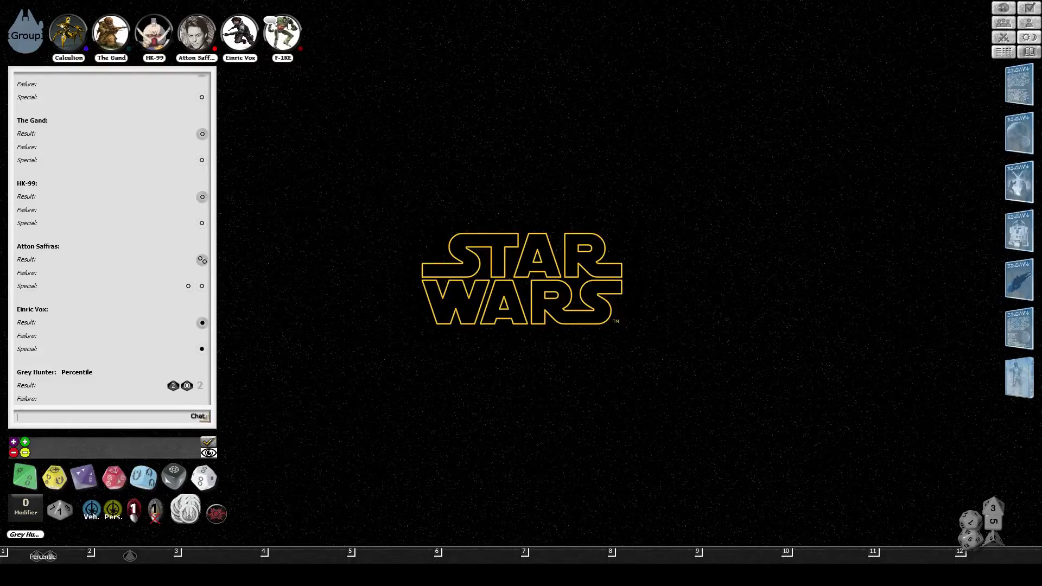
Roll Grey Hunter's percentile dice again, then await Calculion's and HK-99's Pilot - Space checks.
left_click(49, 557)
left_click(54, 557)
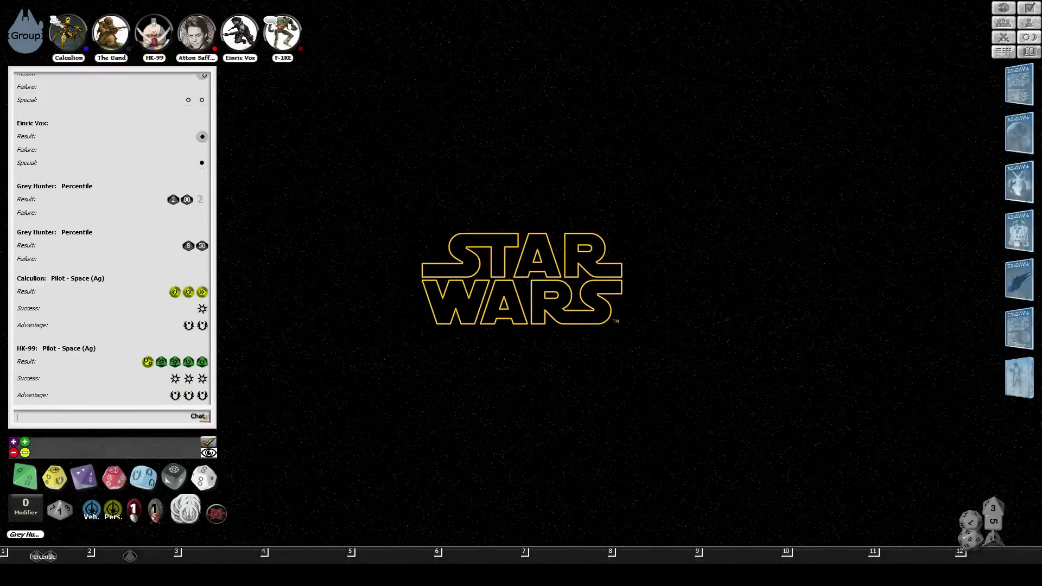
Review The Gand's inventory and vehicle details, then close the character sheet.
left_click(111, 36)
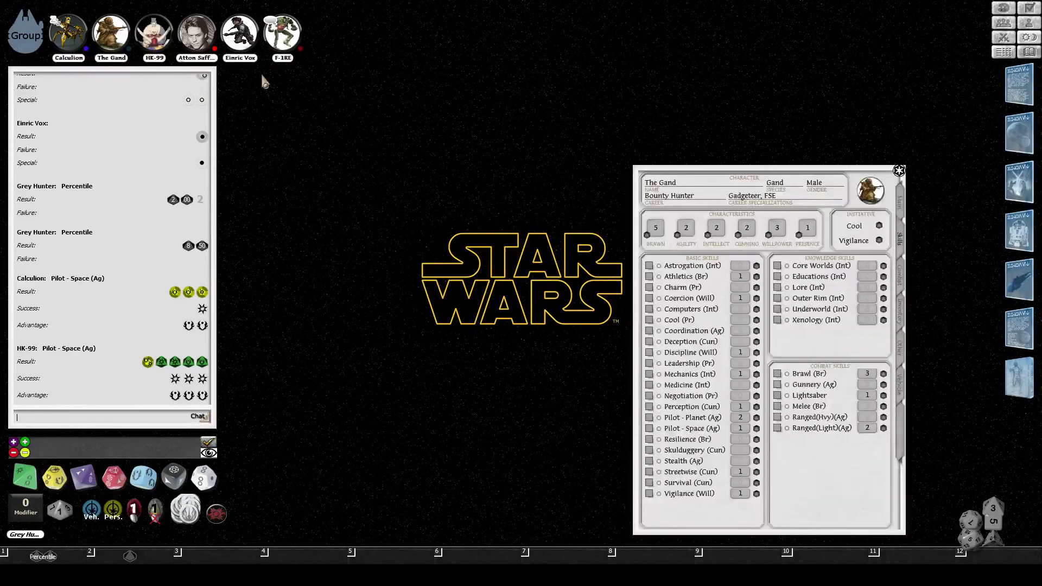
left_click(907, 313)
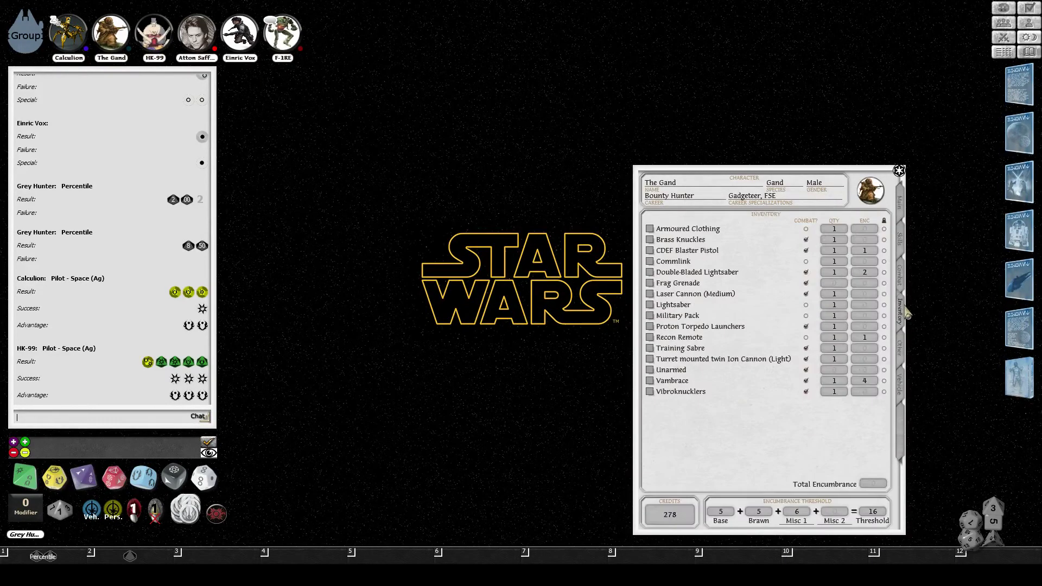
left_click(905, 353)
left_click(902, 386)
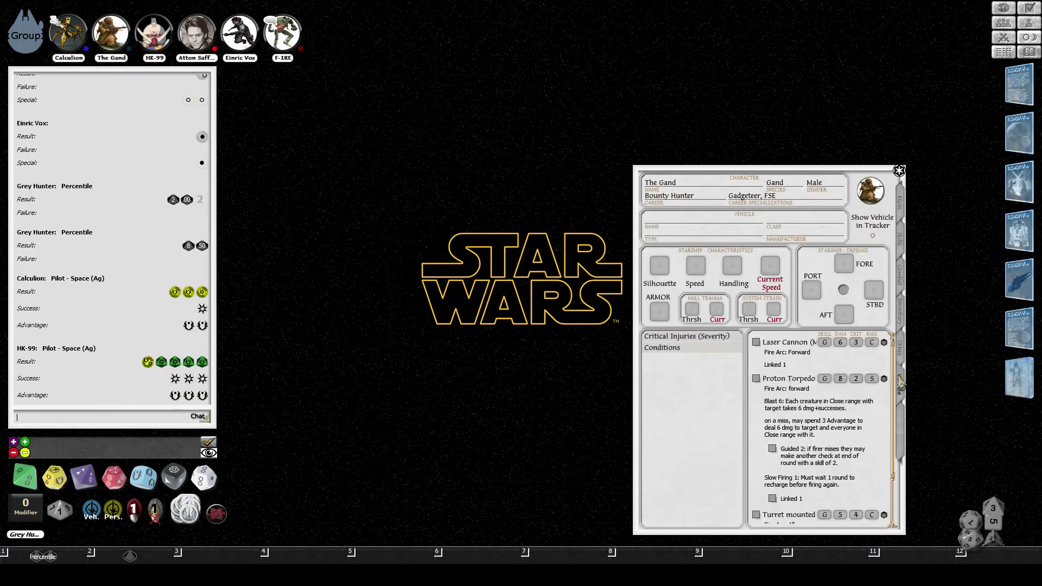
left_click(899, 172)
Open the One of Ours starship sheet and review Calculion's vehicle and weapons.
left_click(18, 45)
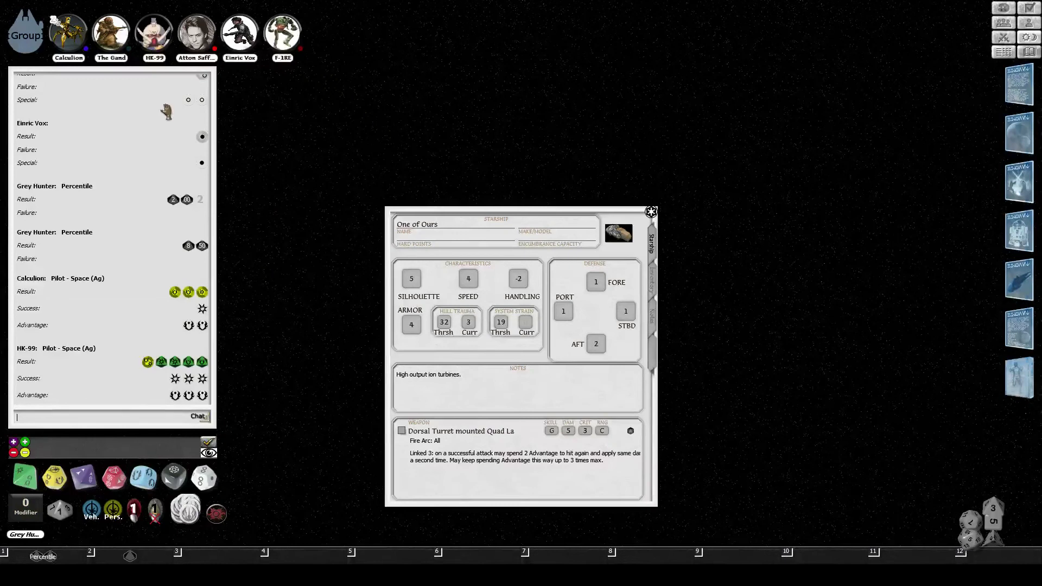
left_click(68, 34)
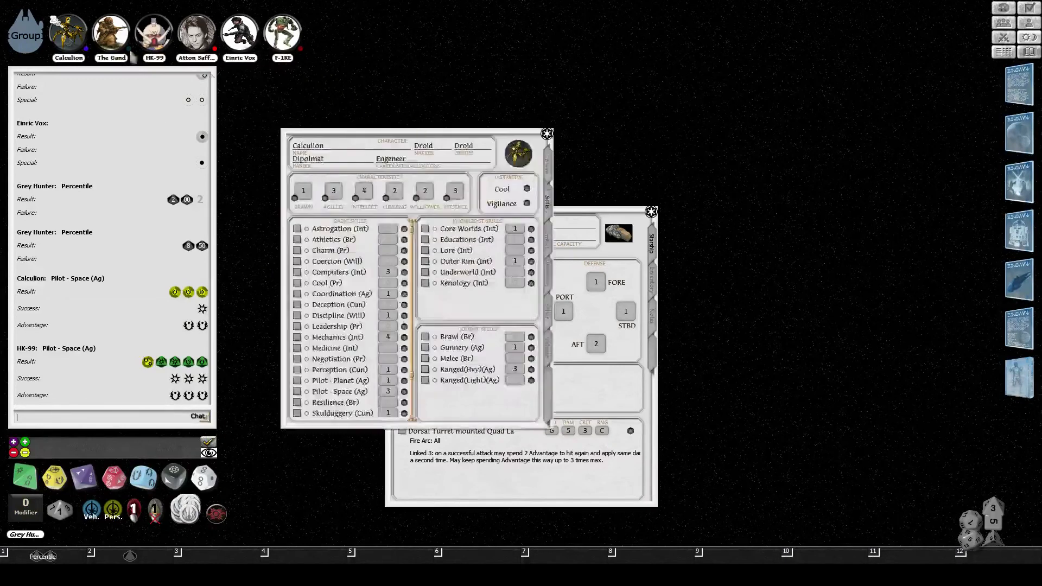
left_click(550, 347)
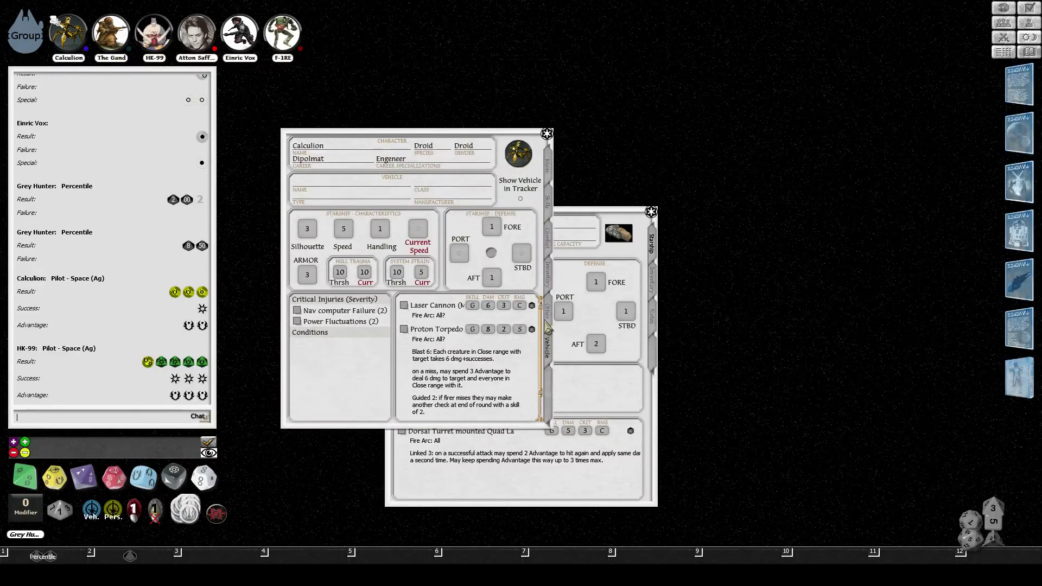
left_click(547, 133)
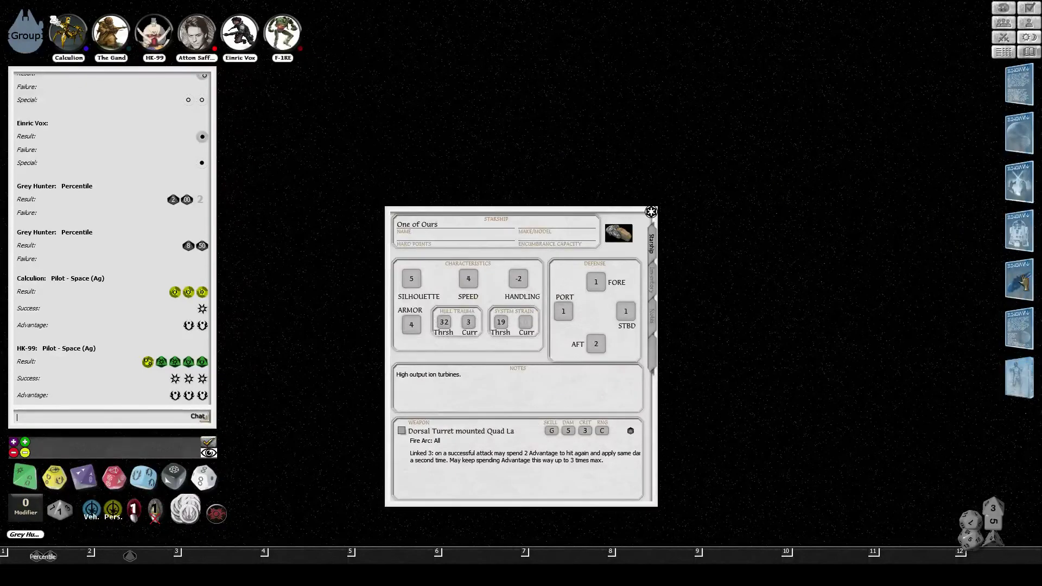
Open Gozabti Class Armed Transport from the starship list, place it top right, close the list.
left_click(1020, 281)
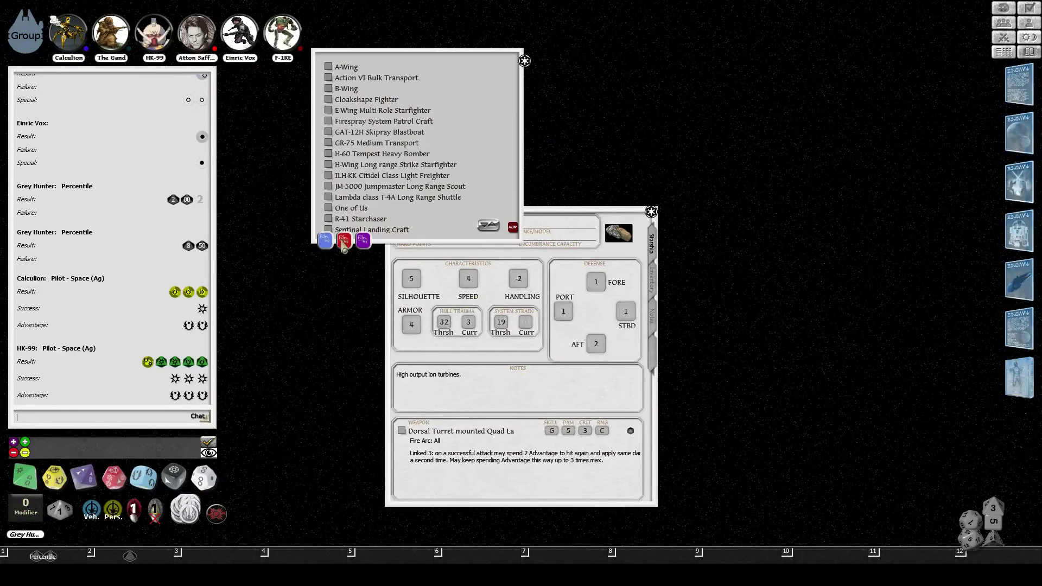
scroll(342, 236, "down", 5)
left_click_drag(394, 243, 396, 269)
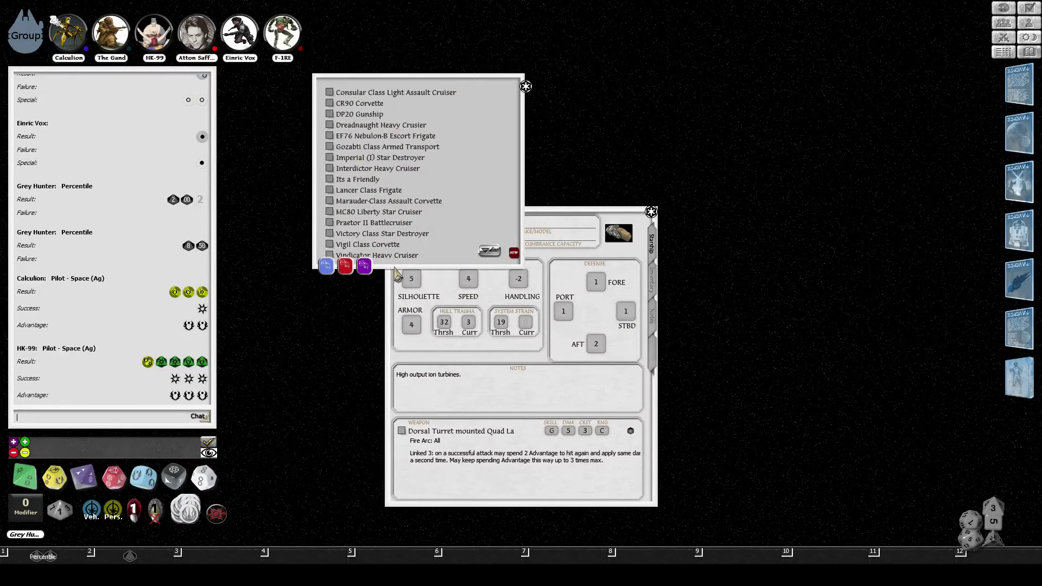
left_click(330, 147)
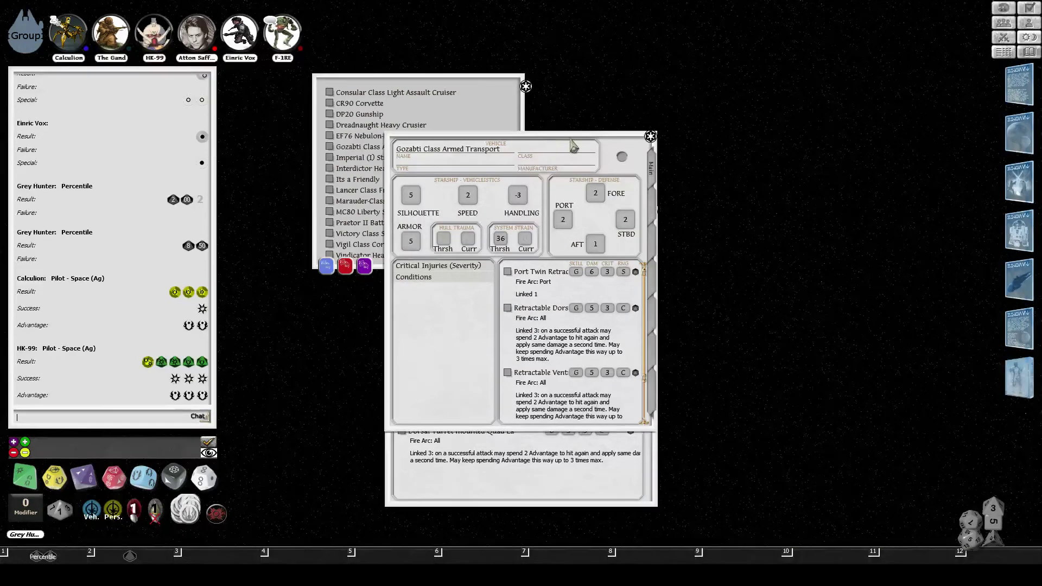
mouse_move(576, 144)
left_mouse_down()
mouse_move(908, 83)
mouse_move(854, 65)
mouse_move(842, 26)
left_mouse_up()
left_click(526, 85)
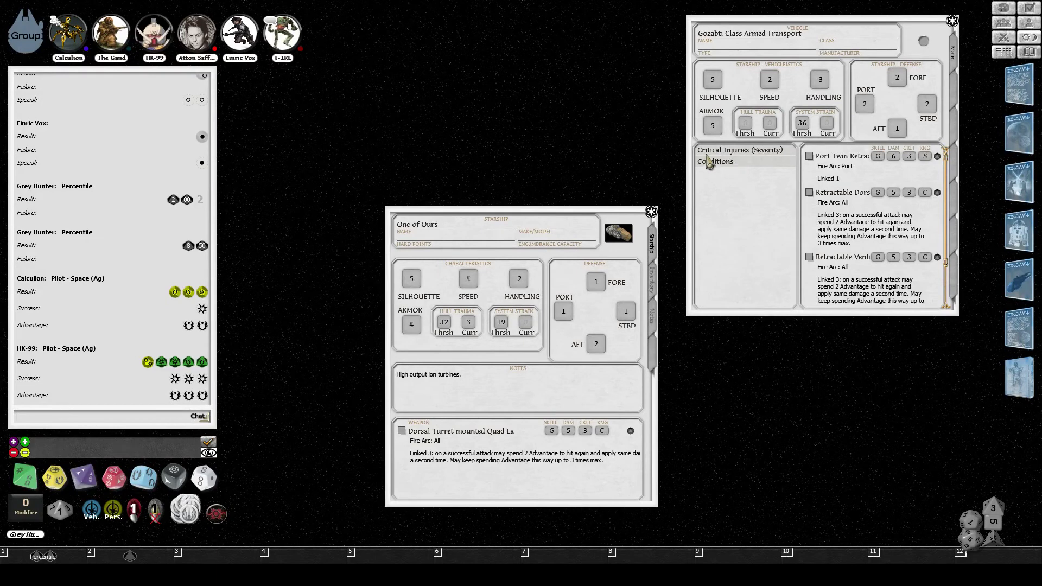
Close One of Ours and stretch the Gozabti sheet taller, keeping it top right.
left_click(651, 211)
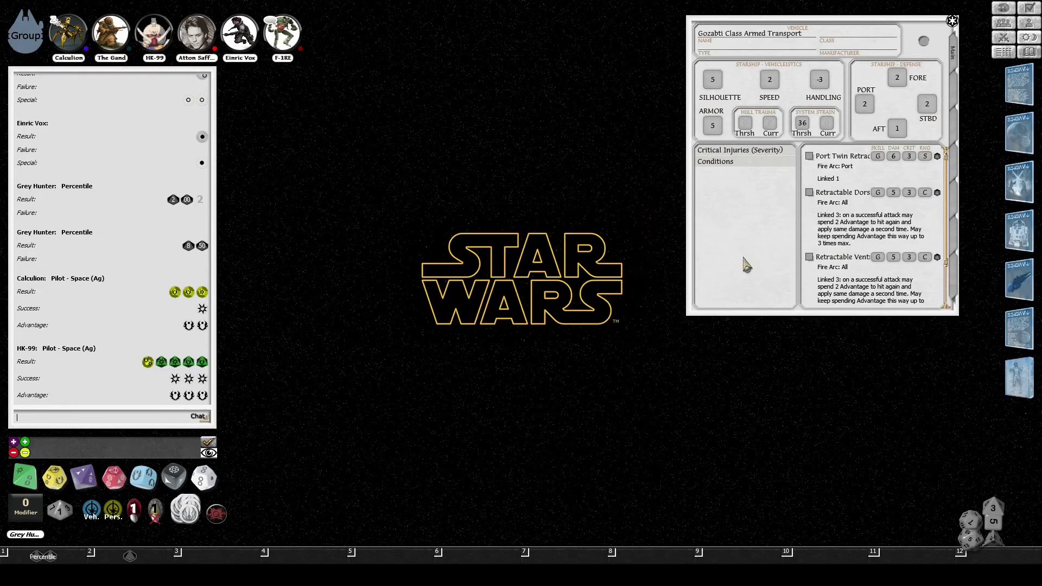
left_click_drag(744, 268, 549, 285)
mouse_move(757, 329)
left_mouse_down()
mouse_move(852, 392)
mouse_move(852, 382)
left_mouse_up()
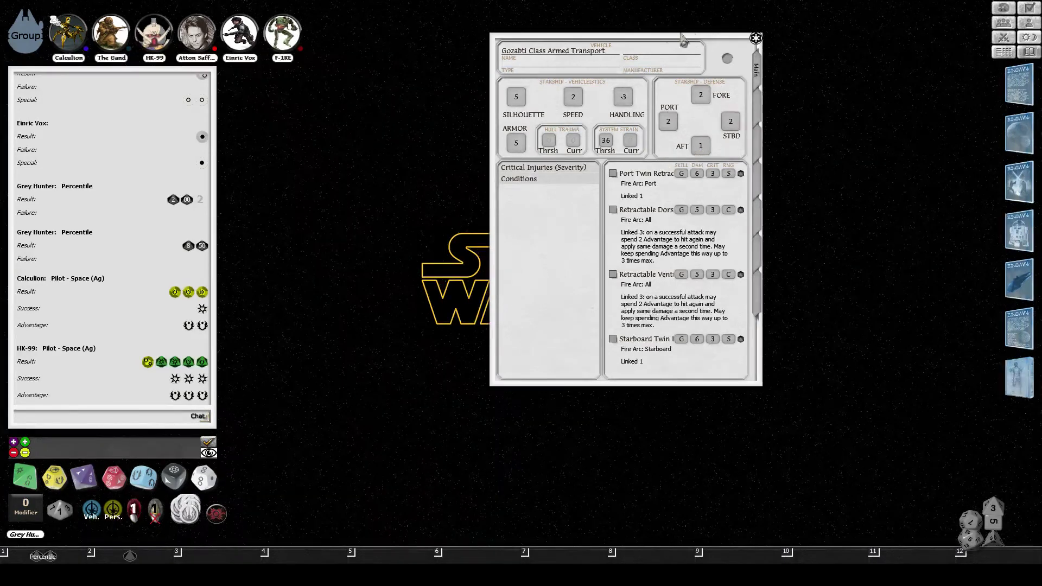
left_click_drag(711, 49, 917, 27)
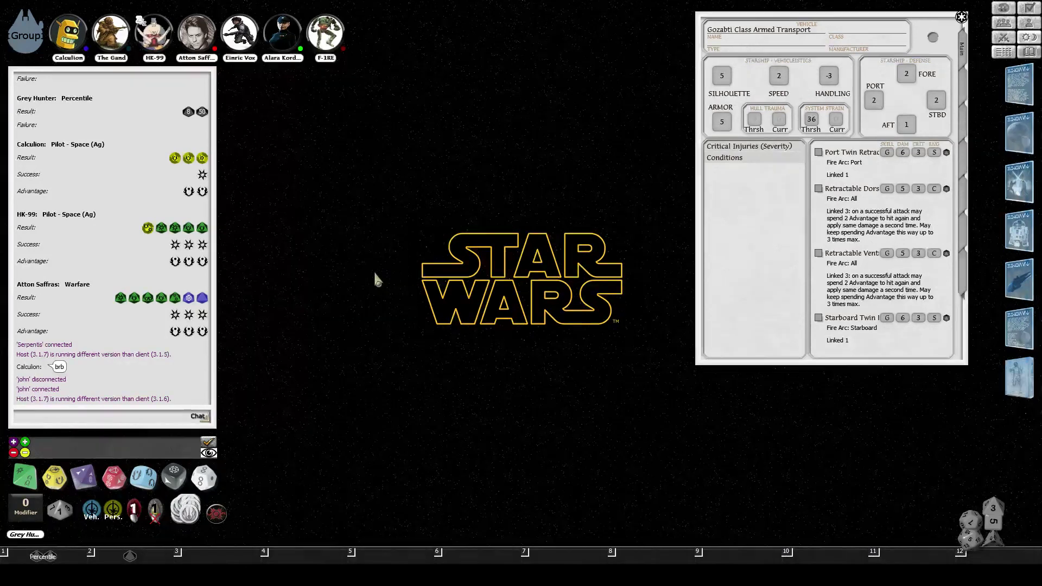
Open the Gozanti deck-plan image, move it beside the vehicle sheet, and enlarge it.
left_click(1023, 138)
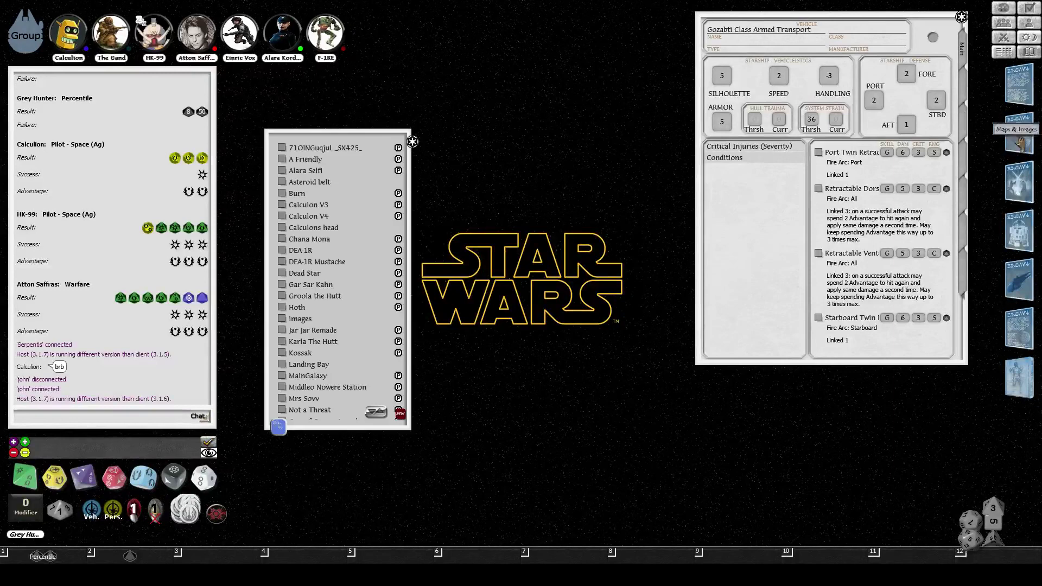
scroll(349, 314, "down", 3)
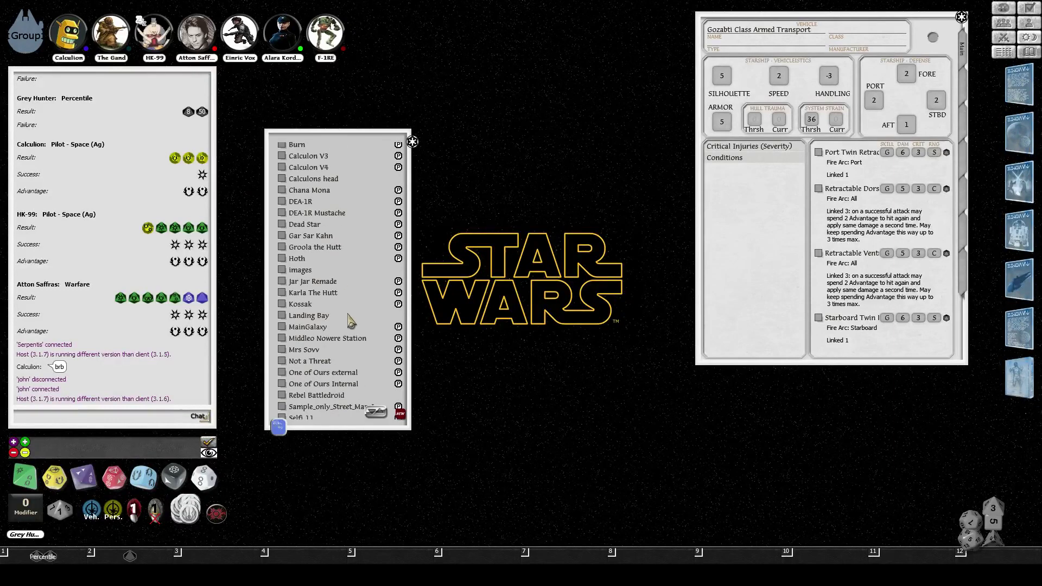
left_click(286, 361)
left_click_drag(438, 336, 555, 188)
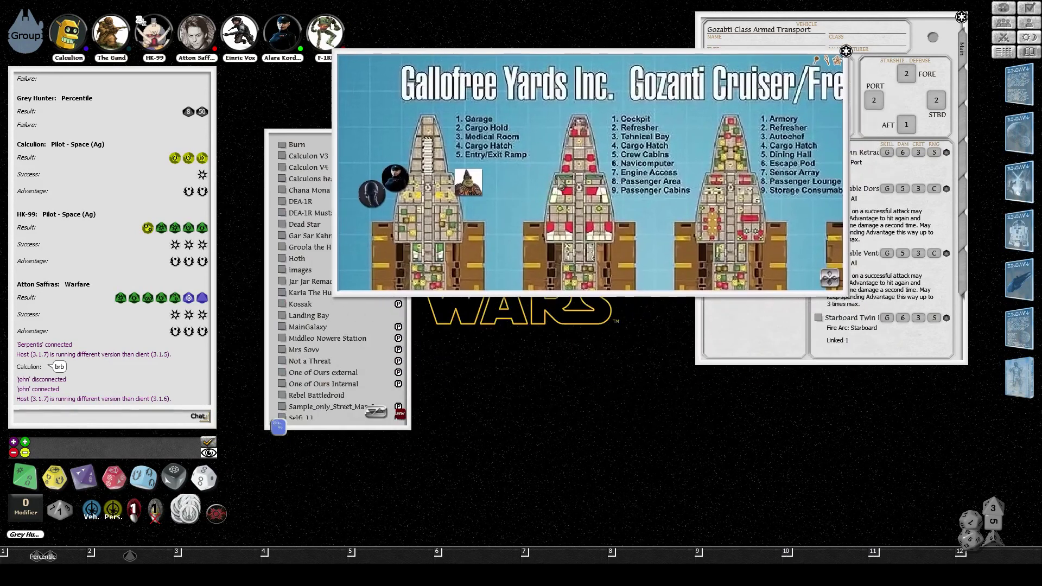
scroll(559, 193, "down", 2)
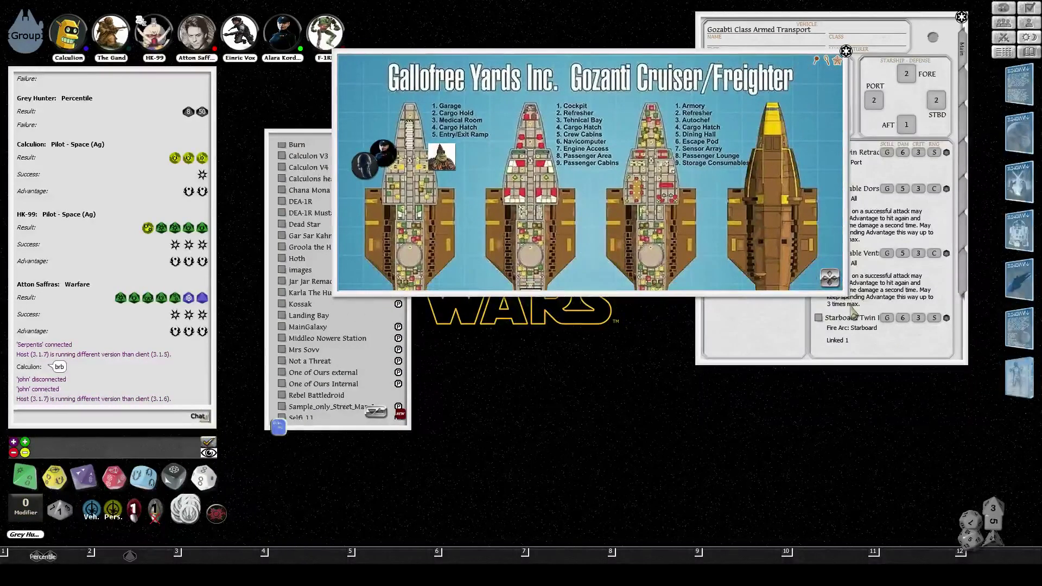
key("ctrl")
left_click_drag(844, 299, 931, 500)
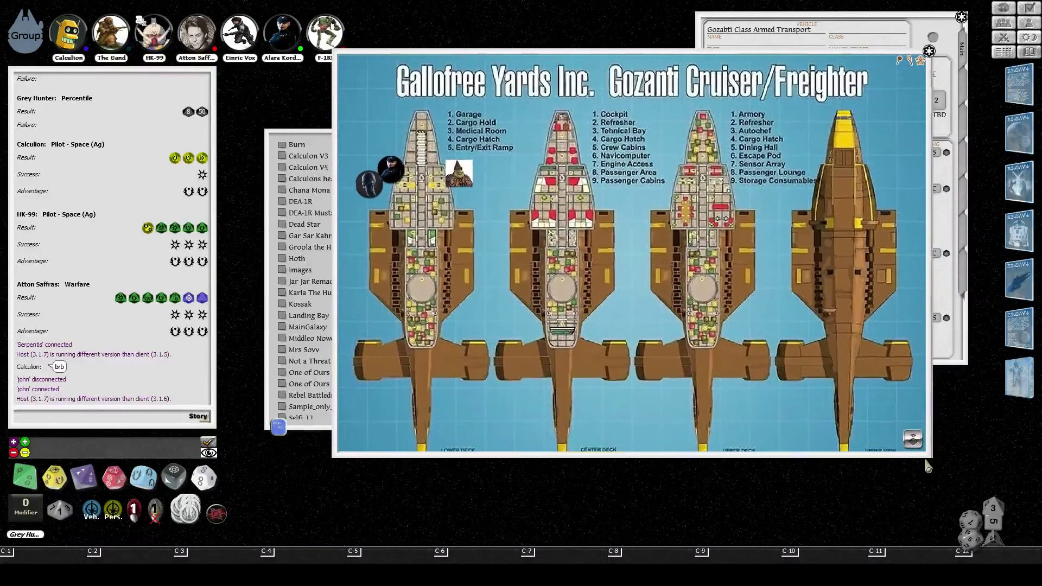
Nudge the dark token slightly down-left on the deck plan.
right_click(391, 171)
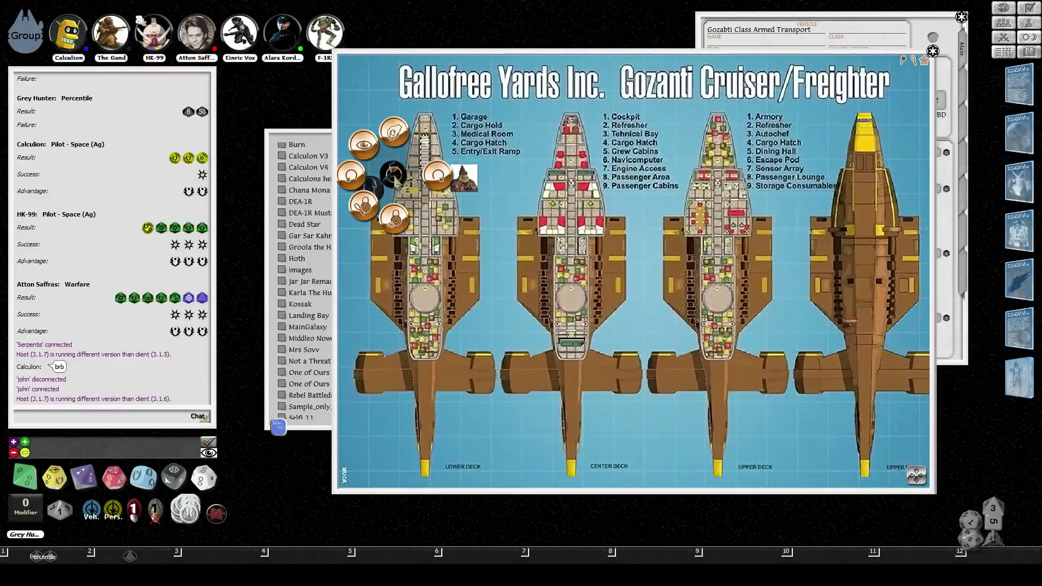
right_click(362, 158)
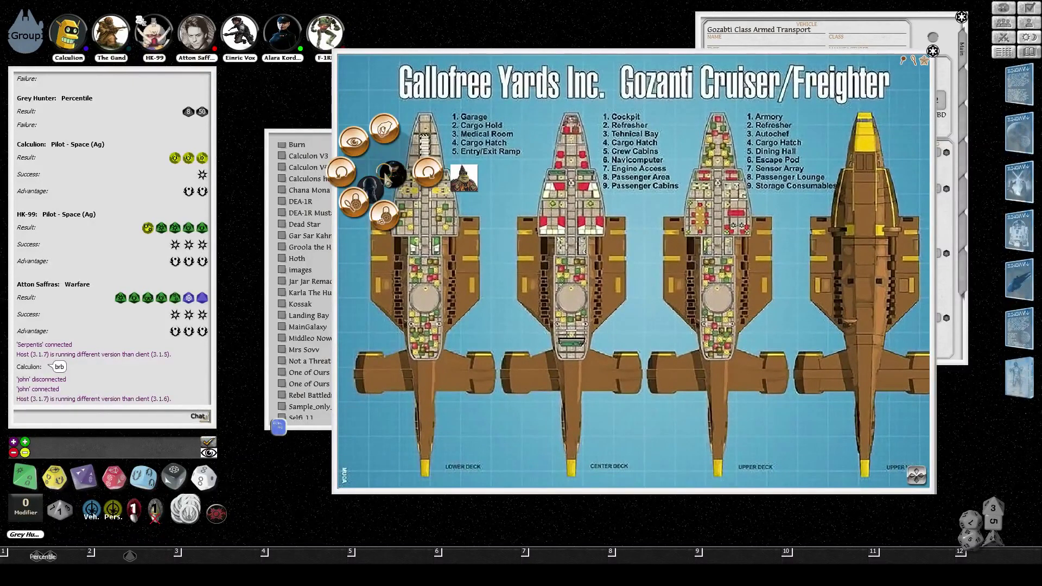
left_click(392, 220)
left_click_drag(391, 174, 371, 189)
right_click(370, 189)
left_click(344, 157)
Delete the stray token beside the ship from the deck plan.
right_click(463, 139)
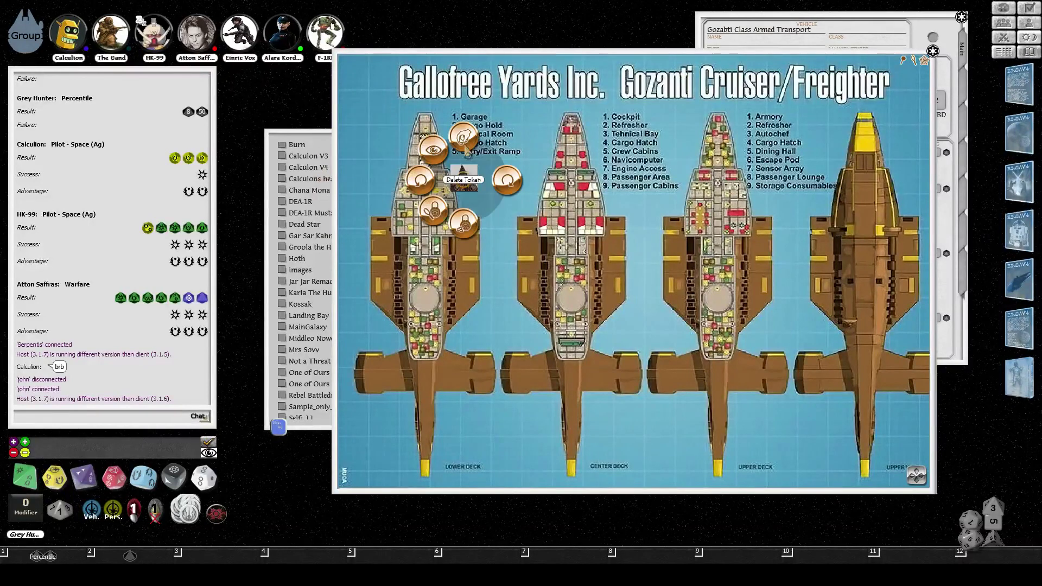
left_click(463, 136)
right_click(463, 174)
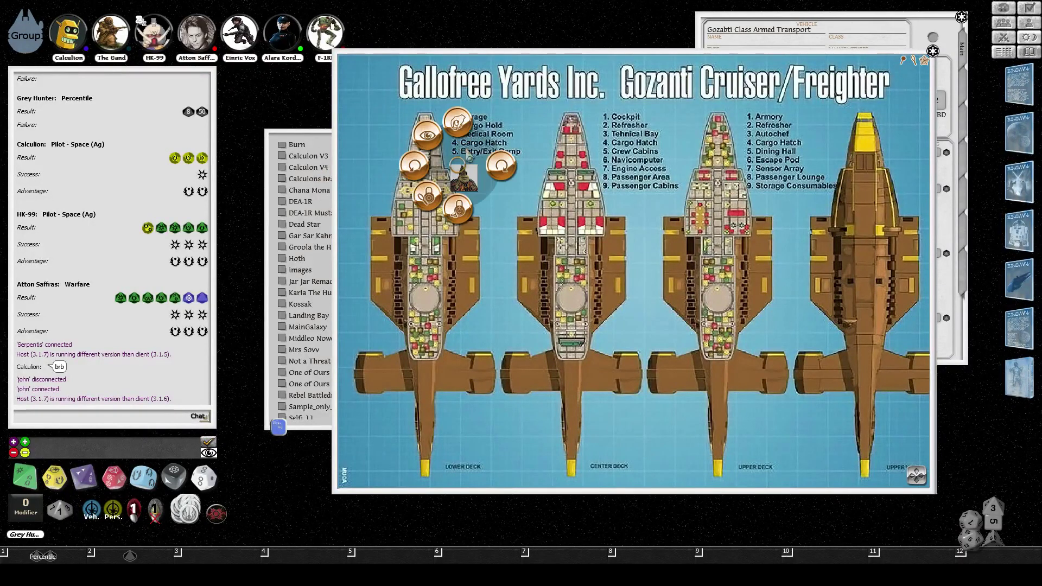
left_click(458, 120)
left_click(417, 121)
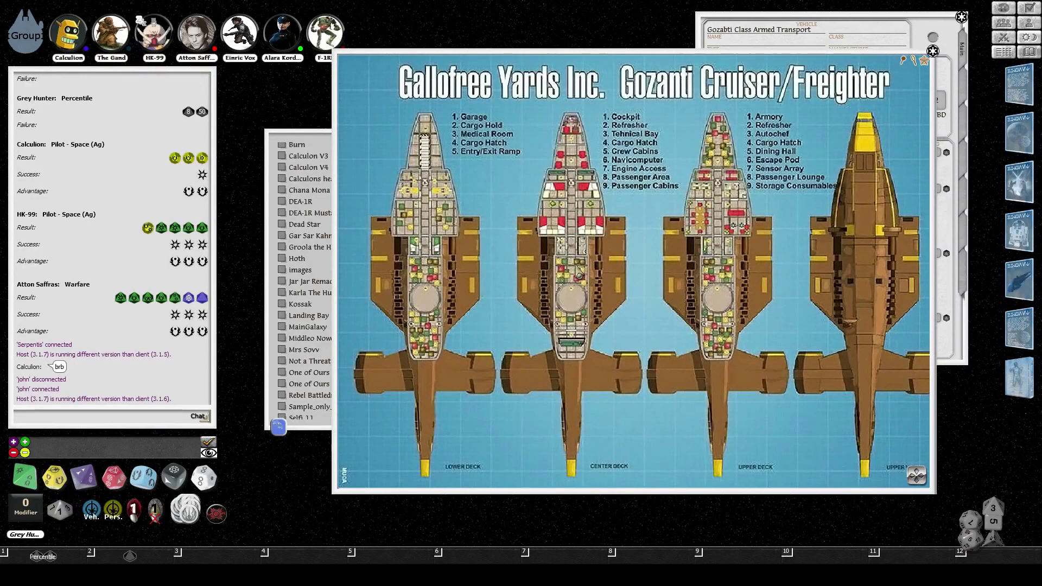
scroll(612, 243, "up", 1)
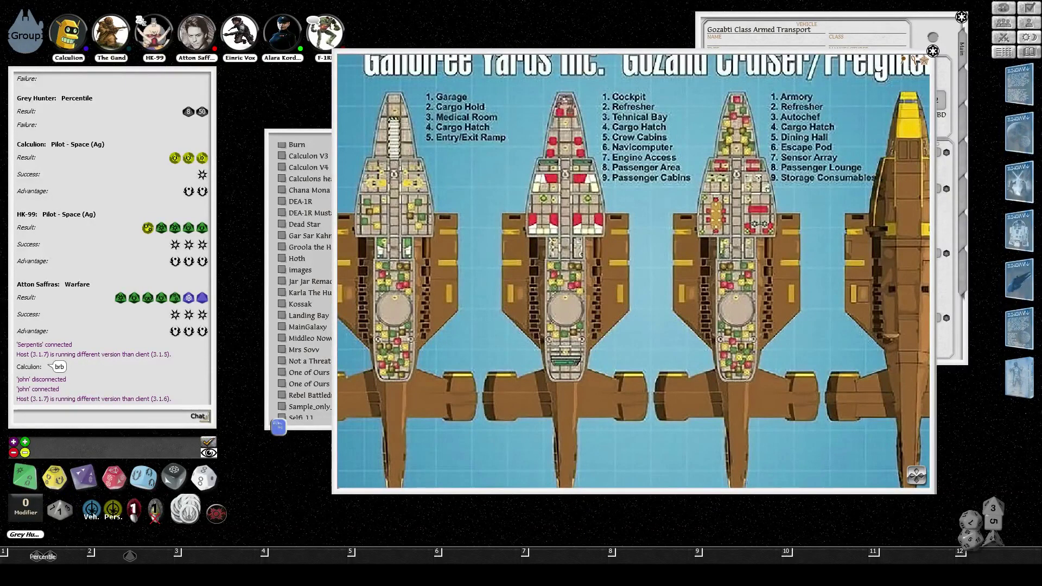
left_click(933, 51)
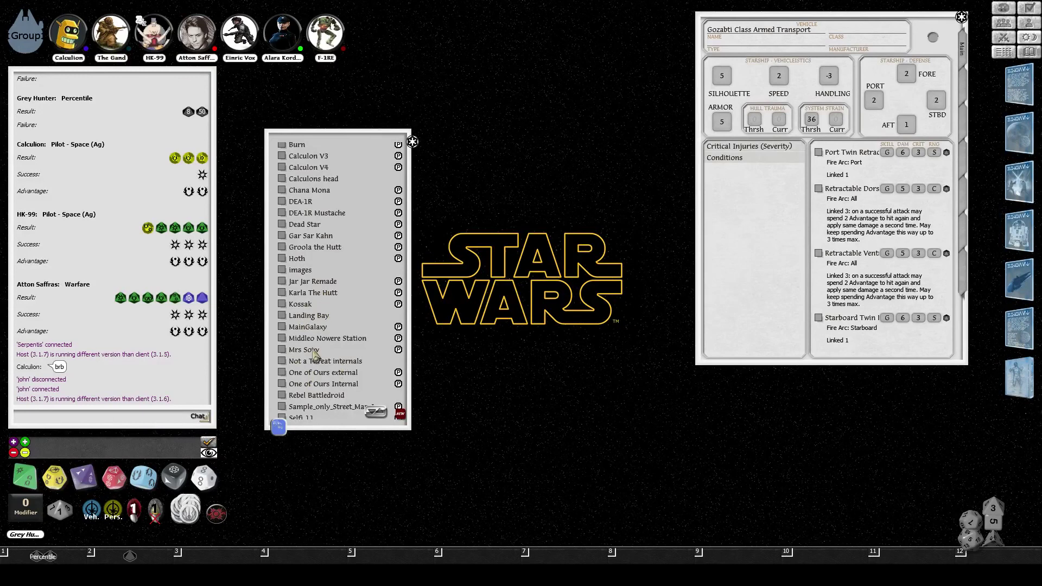
scroll(314, 350, "down", 3)
scroll(313, 350, "up", 4)
scroll(314, 357, "up", 2)
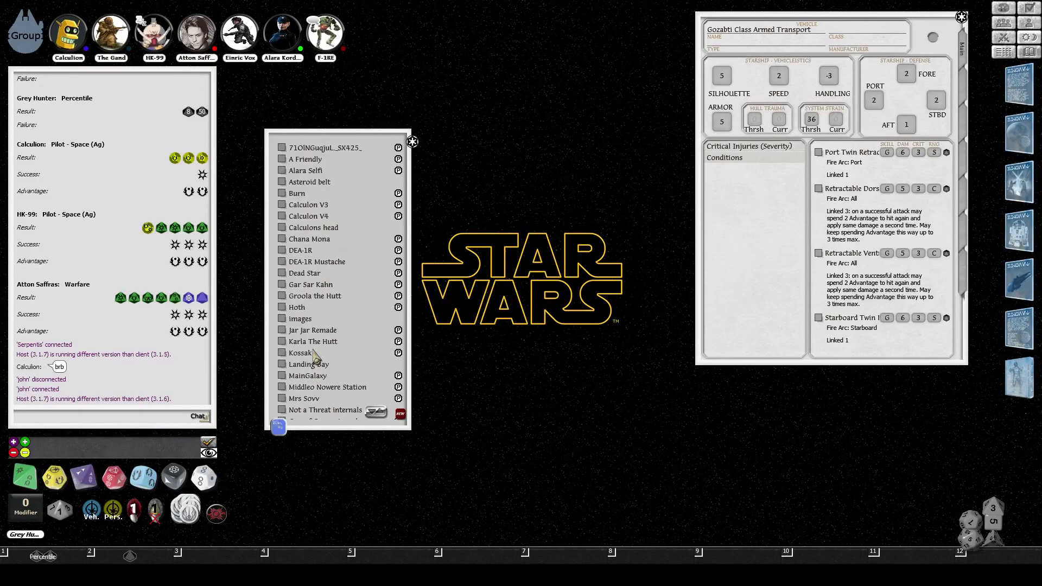
scroll(315, 356, "down", 2)
scroll(315, 357, "down", 2)
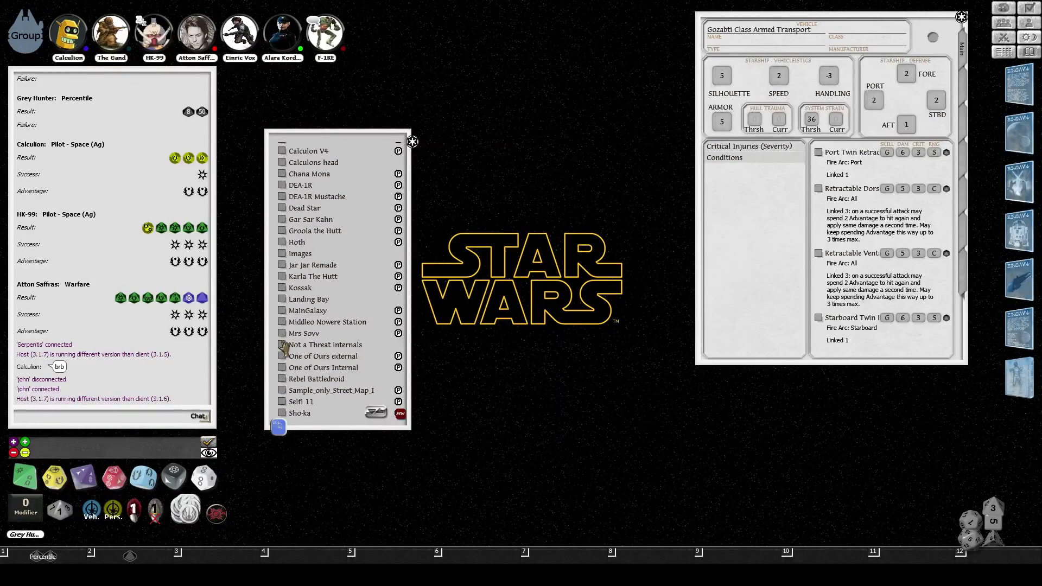
Open the Gozanti deck-plan image and adjust its window position and size.
left_click(285, 349)
left_click_drag(617, 363, 423, 342)
scroll(591, 422, "down", 2)
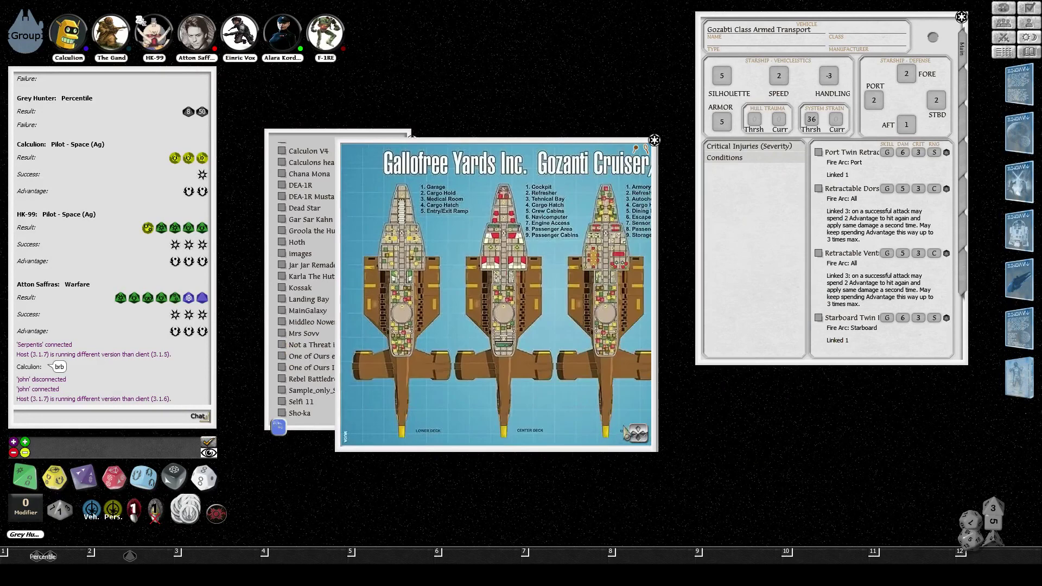
left_click_drag(656, 455, 958, 531)
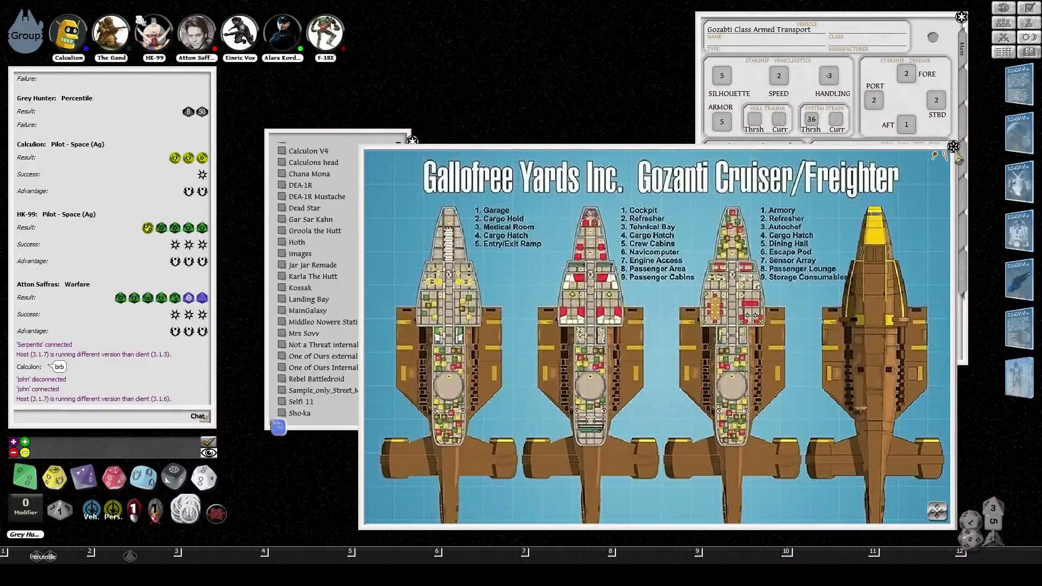
left_click_drag(956, 528, 840, 466)
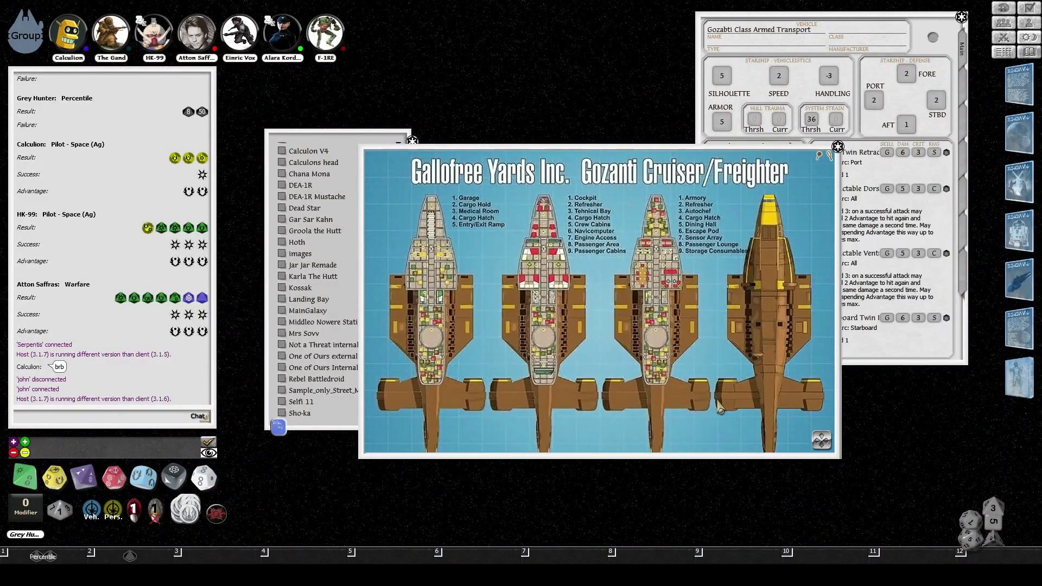
Share the deck plan with the players and place it beside the transport sheet.
right_click(599, 359)
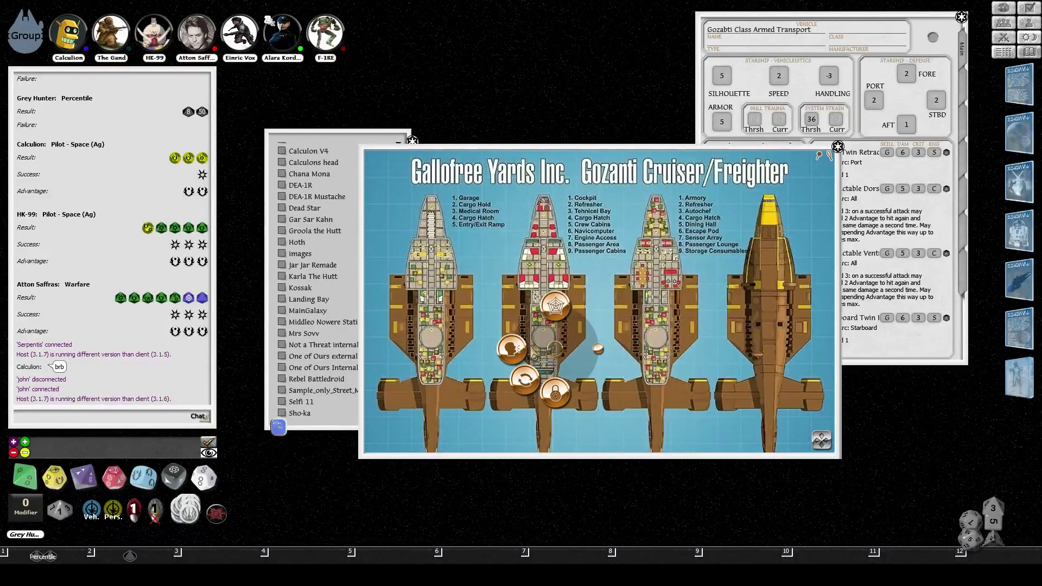
left_click(558, 356)
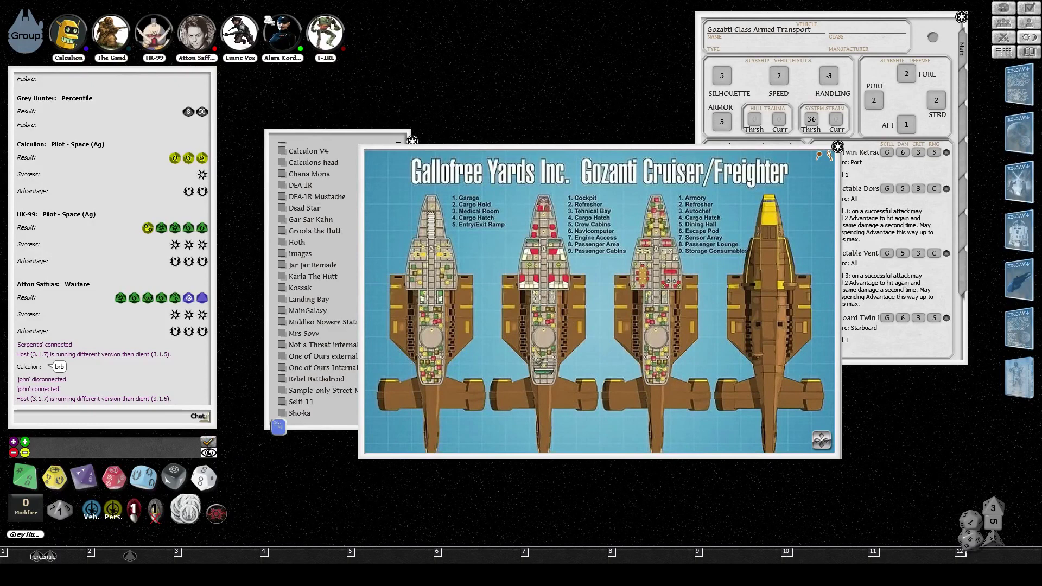
left_click_drag(589, 378, 687, 431)
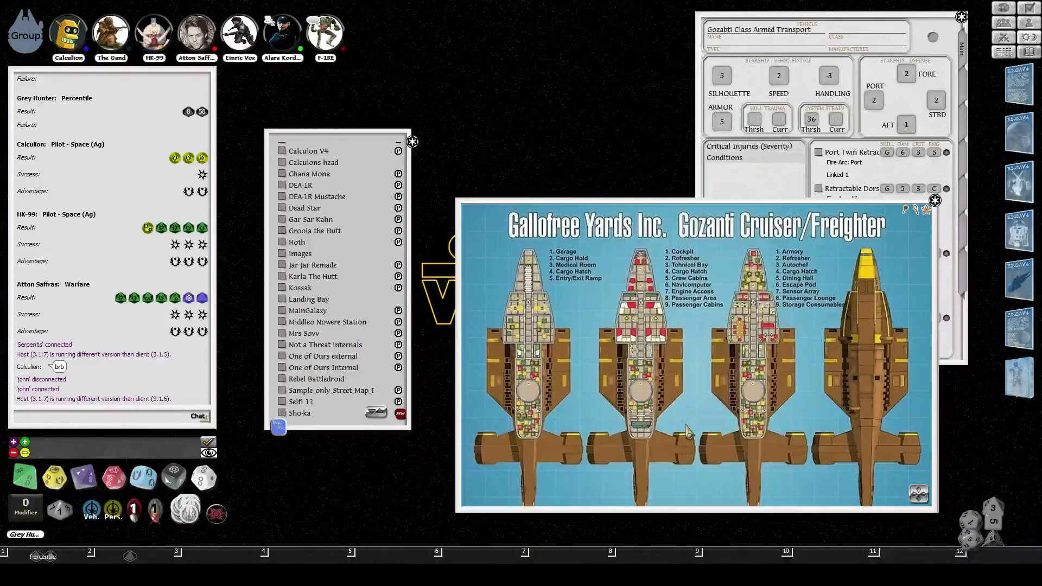